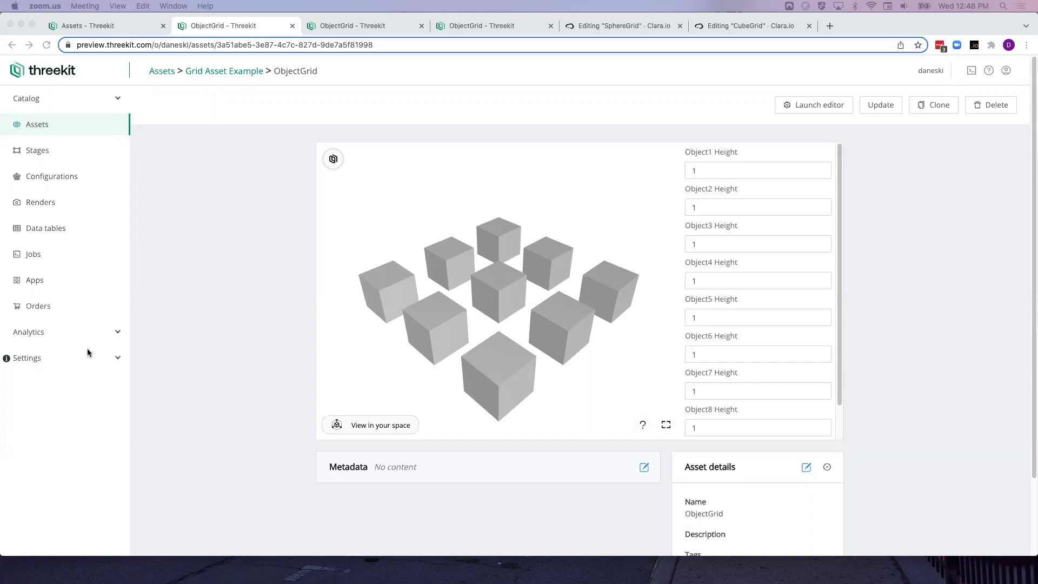
- Orbit the preview to a top-down view, then set Object1 Height to 2 and Object2 Height to 0.5
left_click(366, 107)
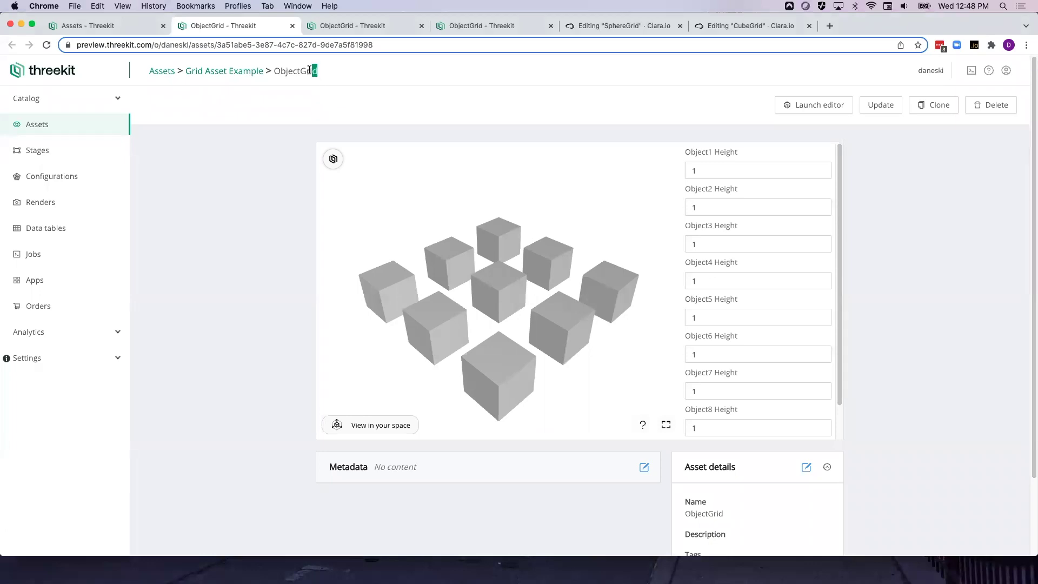
left_click_drag(317, 71, 271, 71)
left_click_drag(367, 313, 440, 344)
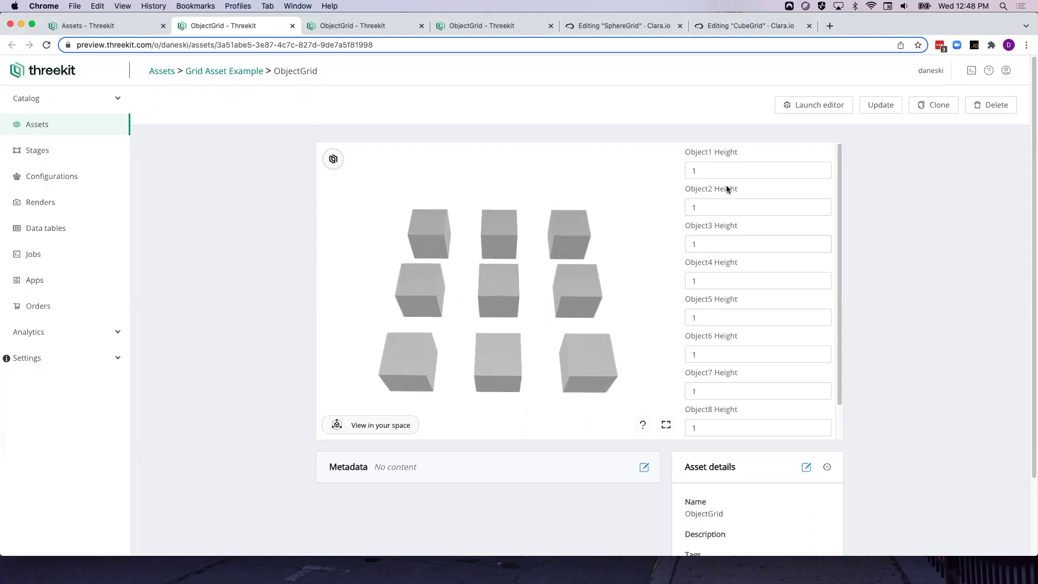
scroll(725, 182, "down", 1)
scroll(748, 231, "up", 1)
scroll(718, 163, "down", 1)
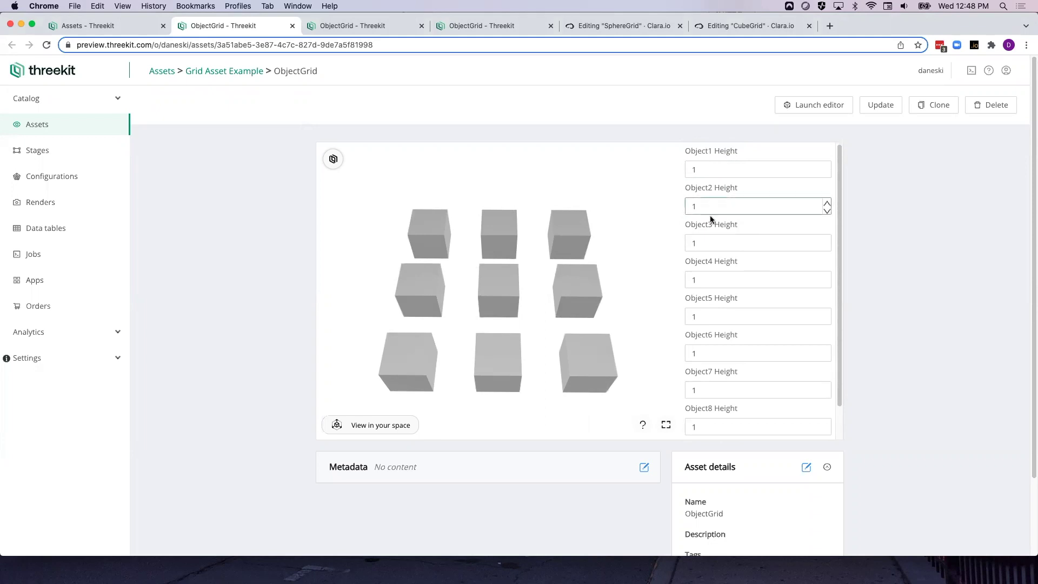
scroll(719, 313, "up", 1)
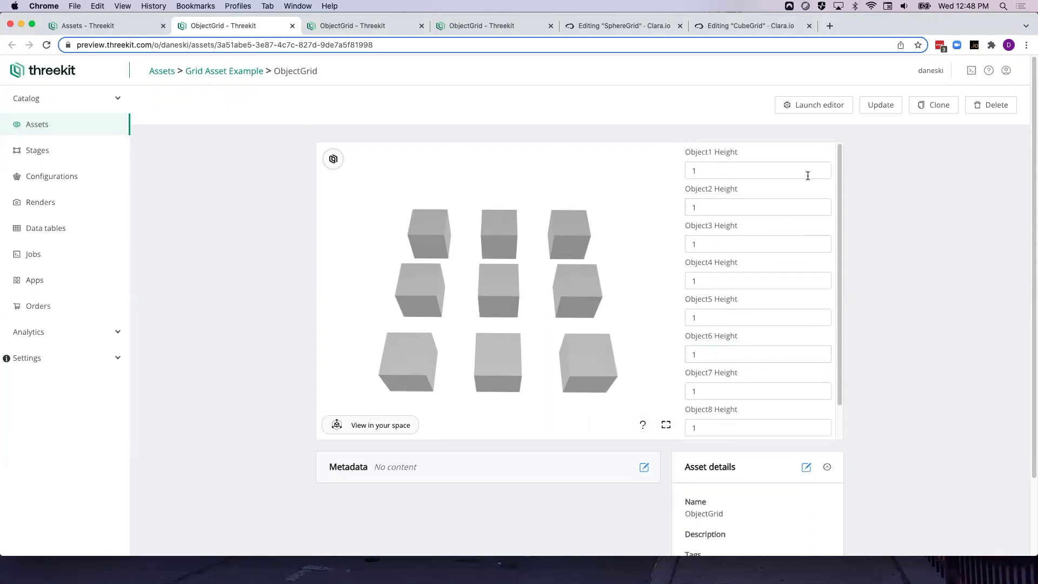
left_click(827, 167)
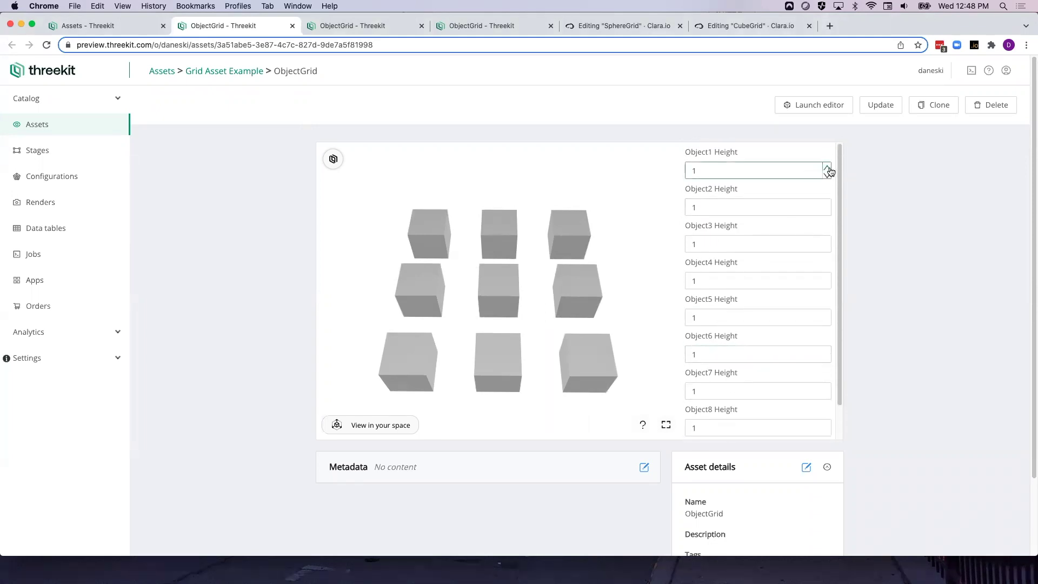
left_click(826, 204)
left_click(826, 205)
left_click(826, 213)
left_click(826, 213)
left_click(826, 214)
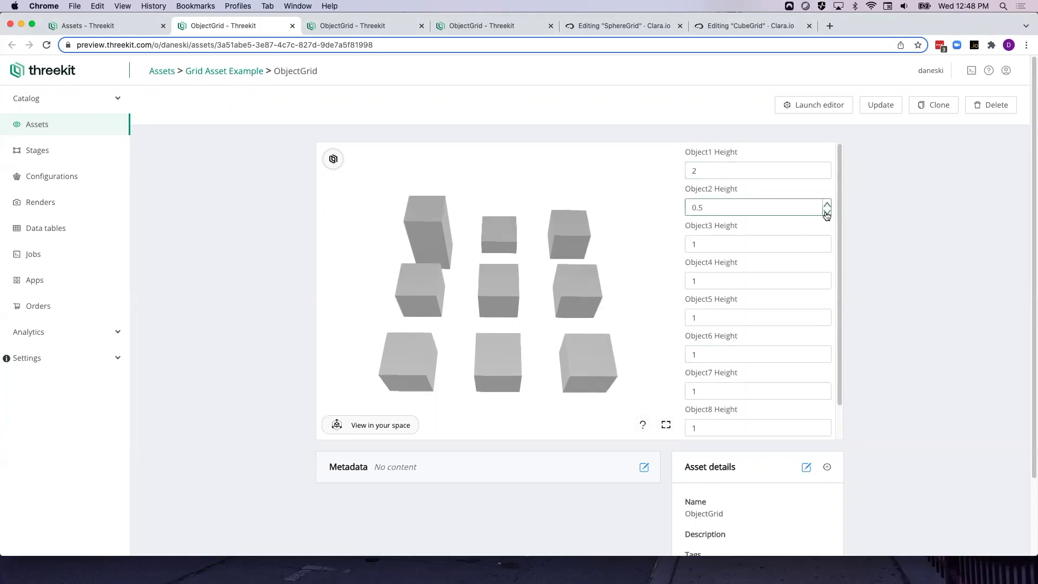
left_click(824, 244)
- Set Object3 Height to 2.5 and Object9 Height to 2, then orbit to view the reshaped cubes
left_click(827, 241)
left_click(827, 240)
left_click(825, 241)
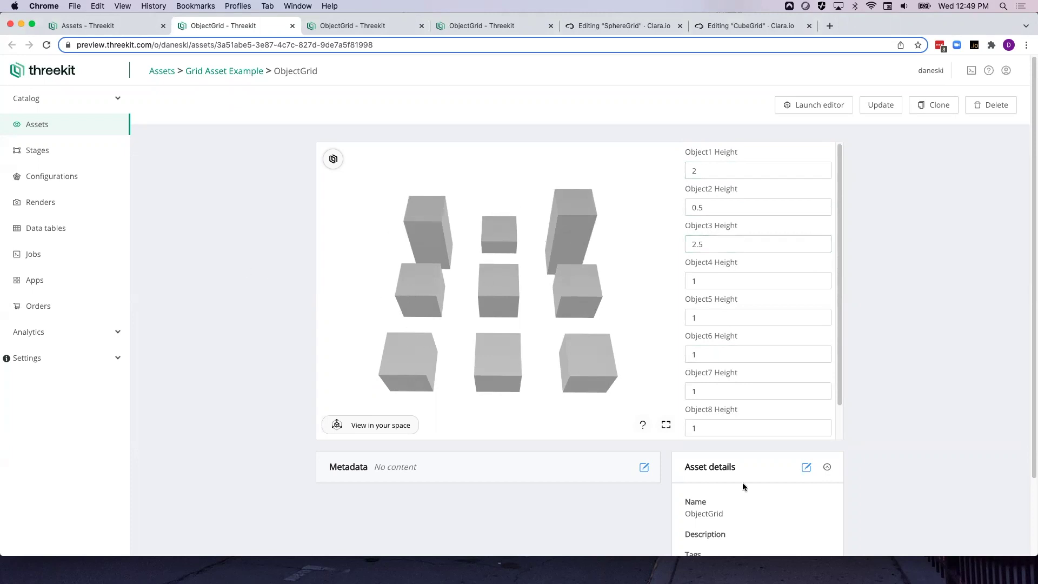
scroll(824, 397, "down", 1)
left_click(827, 424)
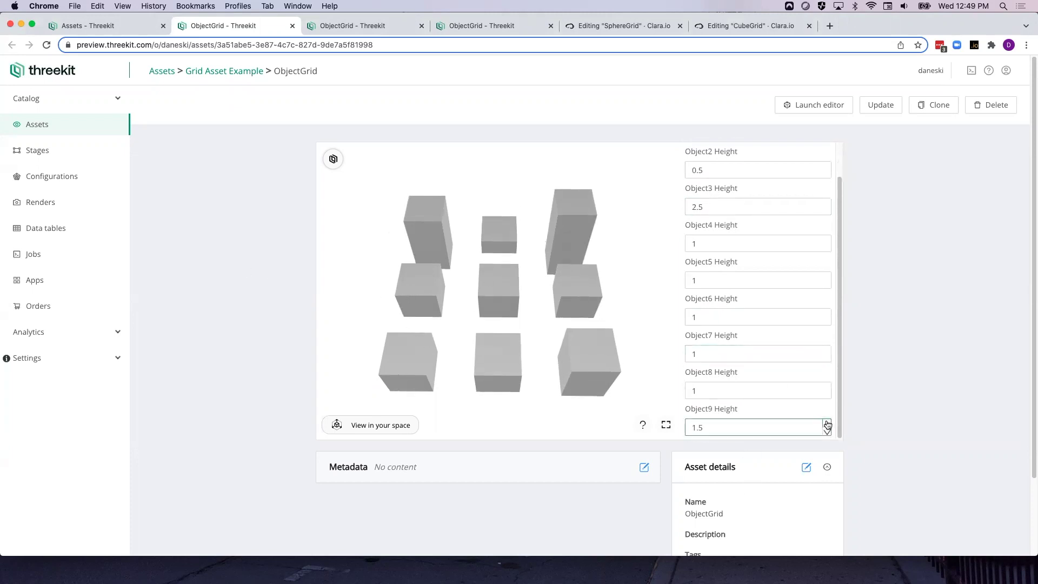
left_click(827, 423)
left_click_drag(459, 282, 434, 249)
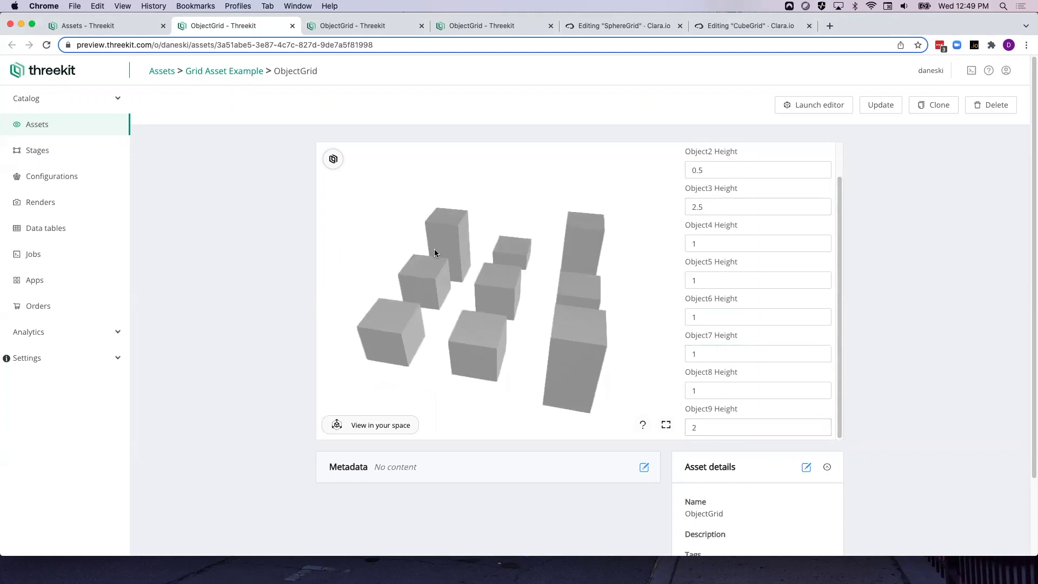
- In the ObjectGrid layout editor, inspect the transforms of Object9, Object1, Object2, Object3 and Object4
left_click(323, 27)
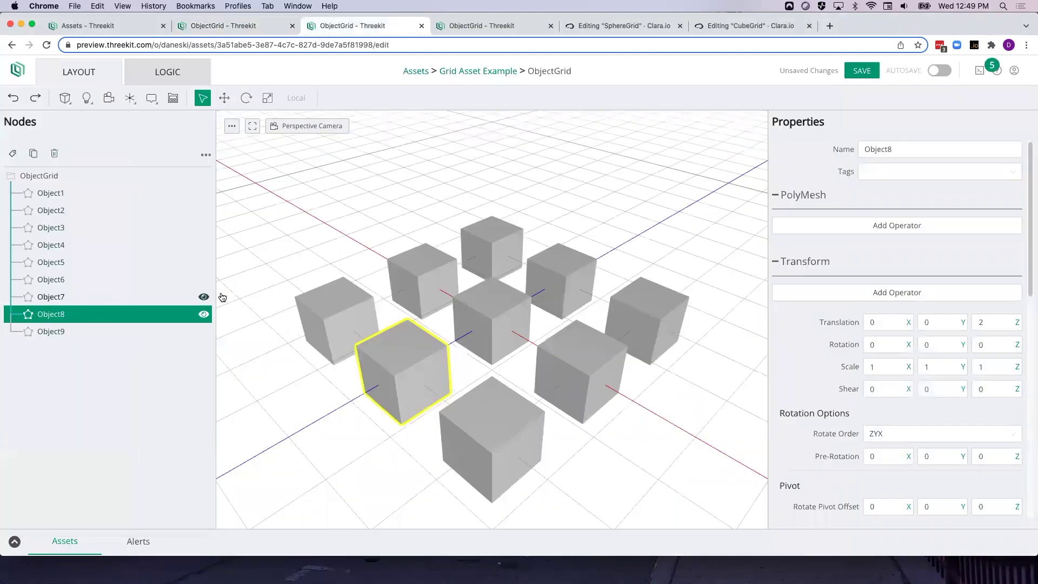
left_click(44, 331)
left_click(52, 193)
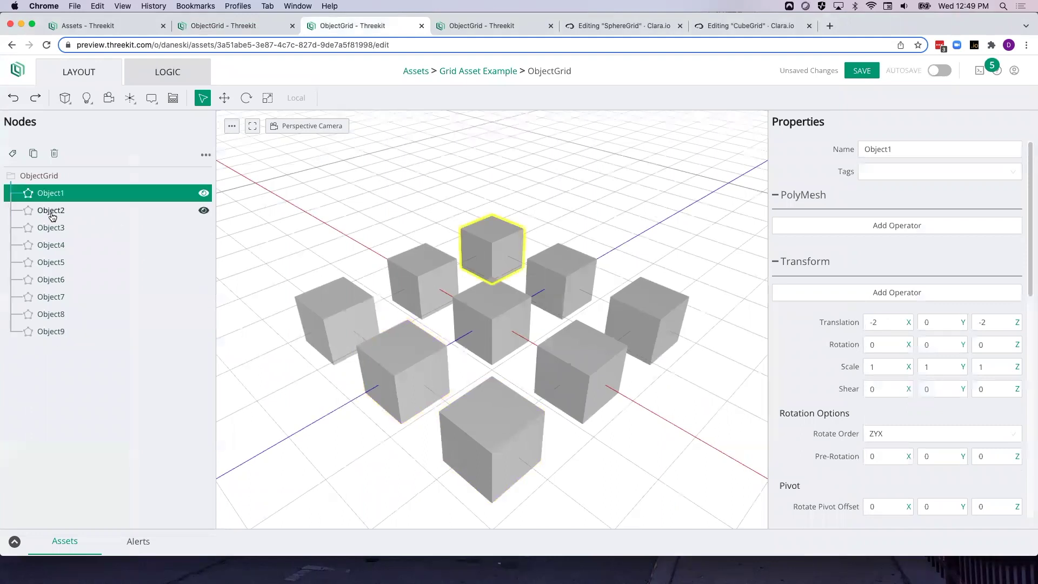
left_click(50, 211)
left_click(50, 228)
left_click(51, 245)
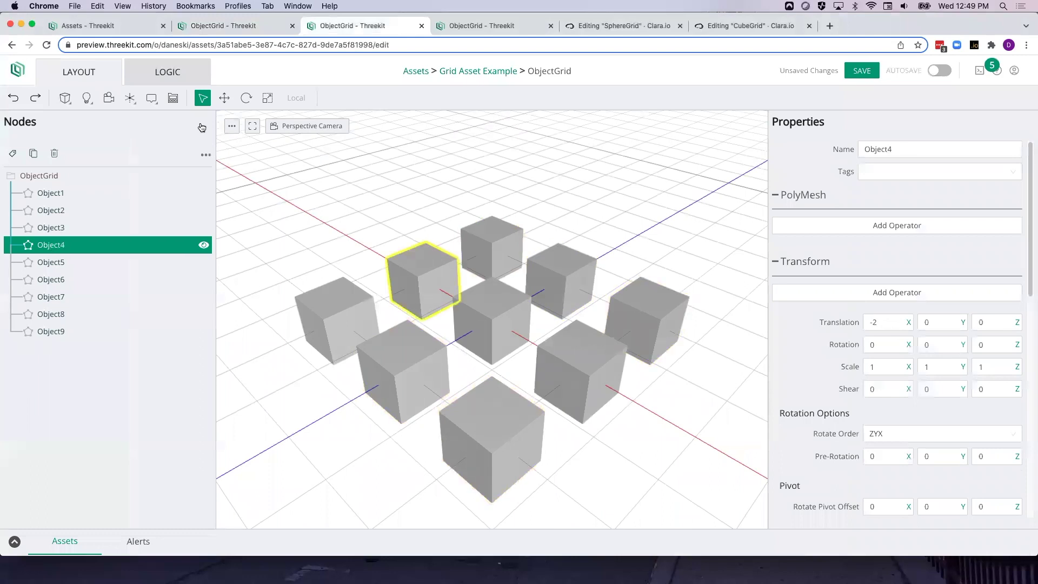
left_click(479, 27)
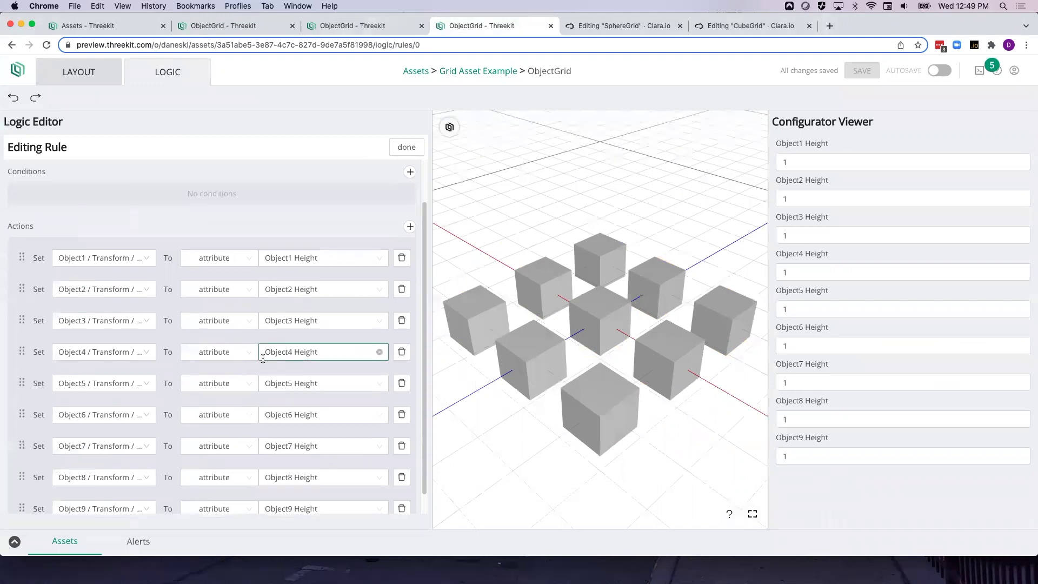
- Check the Set Heights rule's Object1 action target and Height attribute source, then exit to the Rules list
scroll(261, 351, "down", 3)
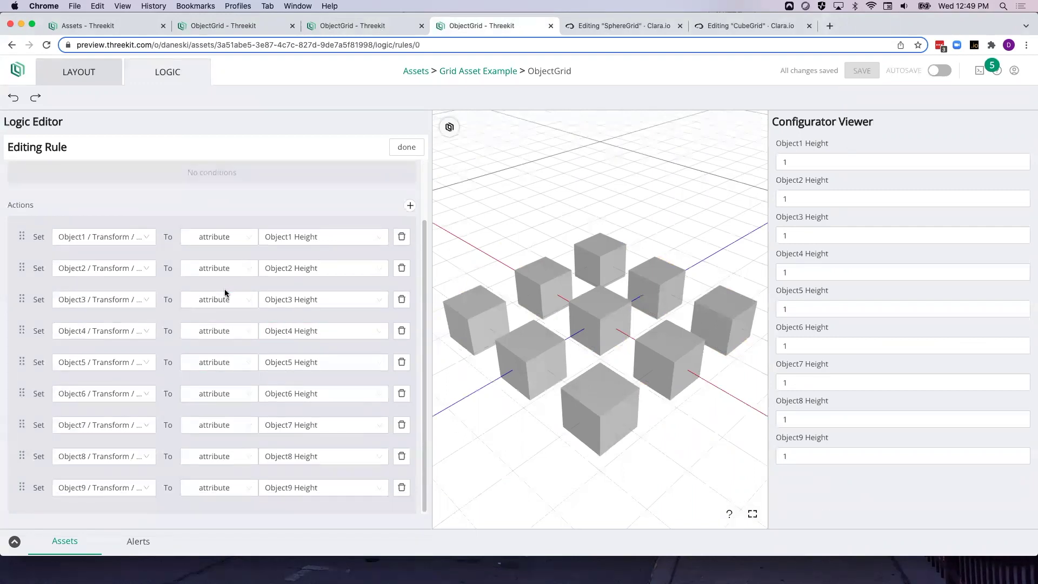
left_click(264, 236)
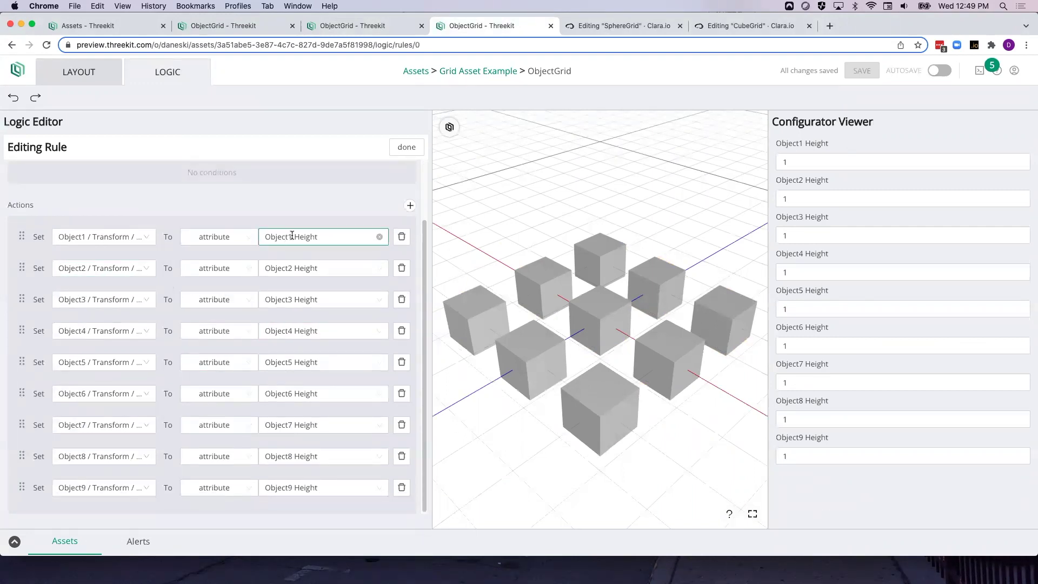
left_click(147, 237)
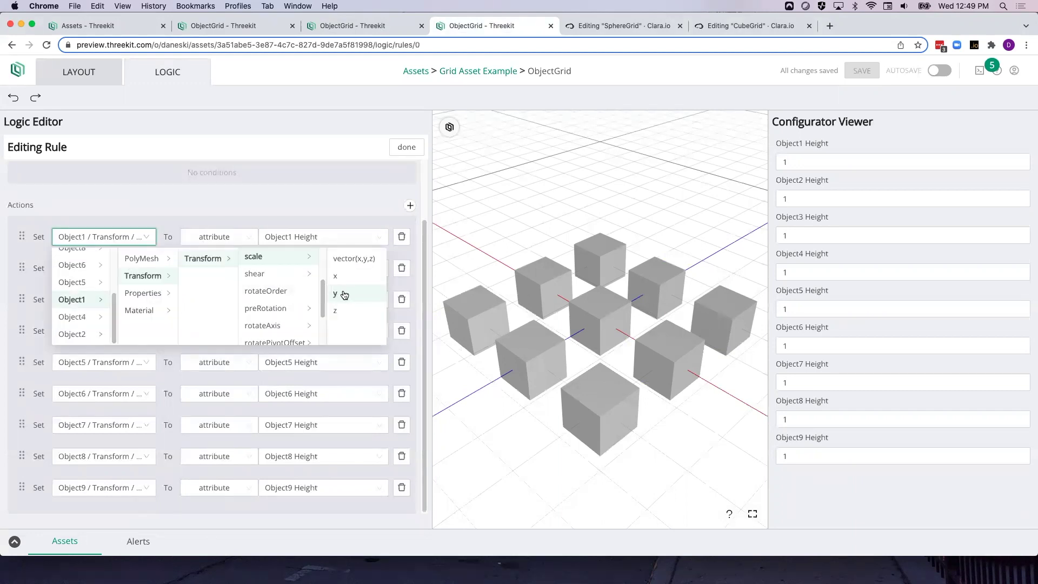
left_click(334, 200)
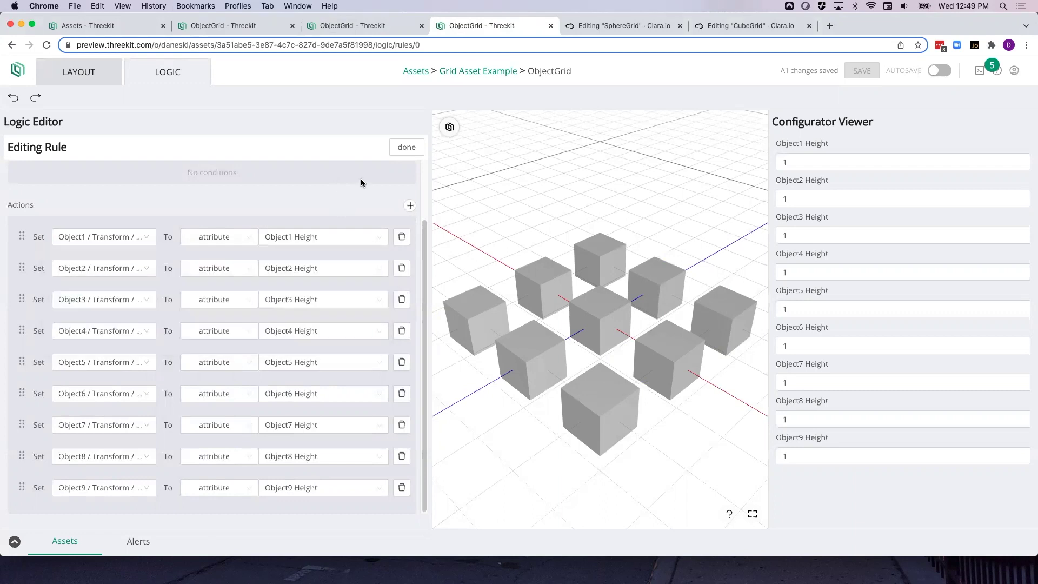
left_click(411, 155)
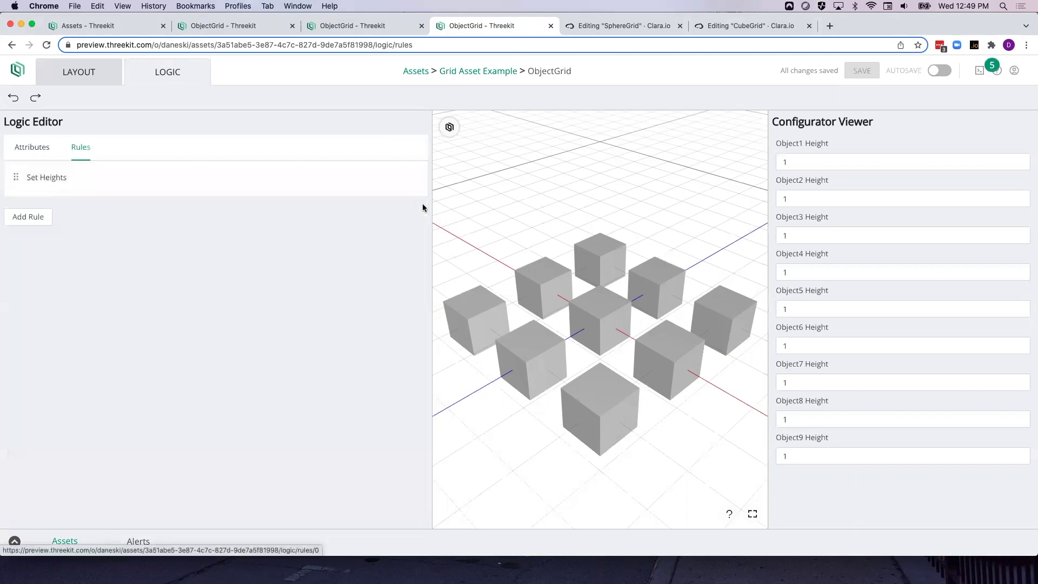
mouse_move(608, 27)
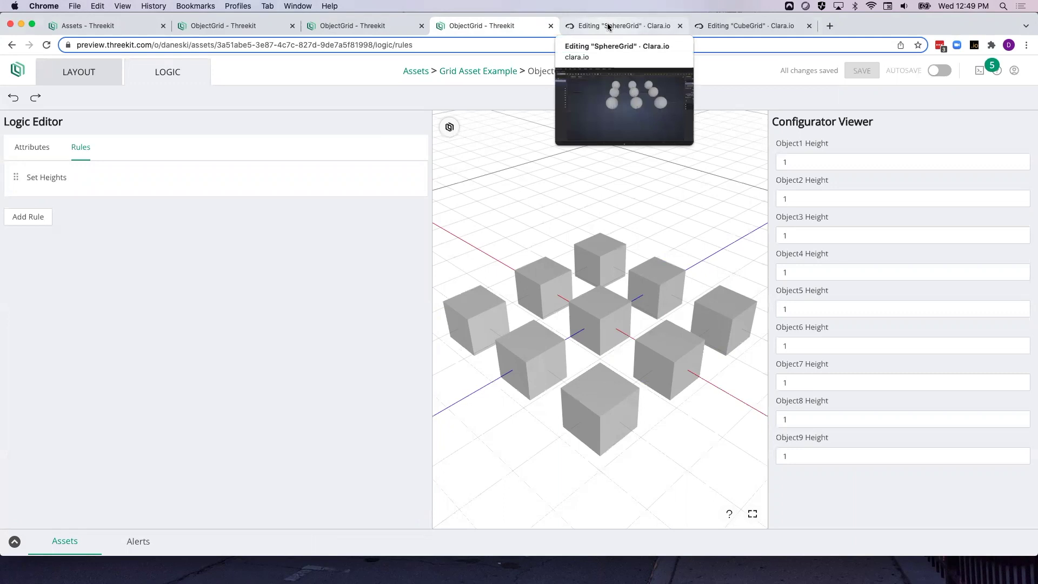
- View the nine-sphere SphereGrid scene in Clara.io, then go back to the ObjectGrid layout editor
left_click(608, 27)
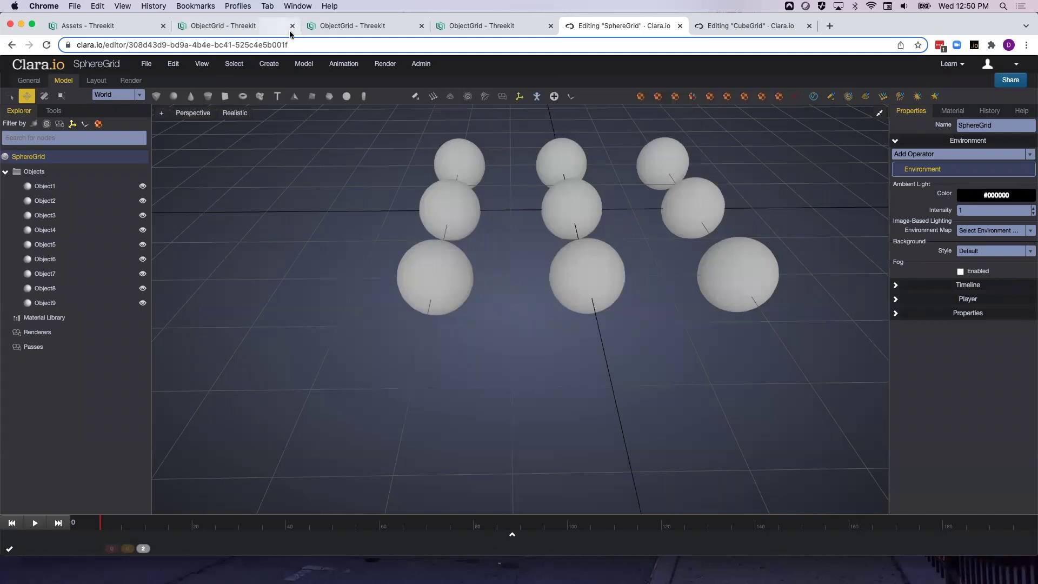
left_click(317, 28)
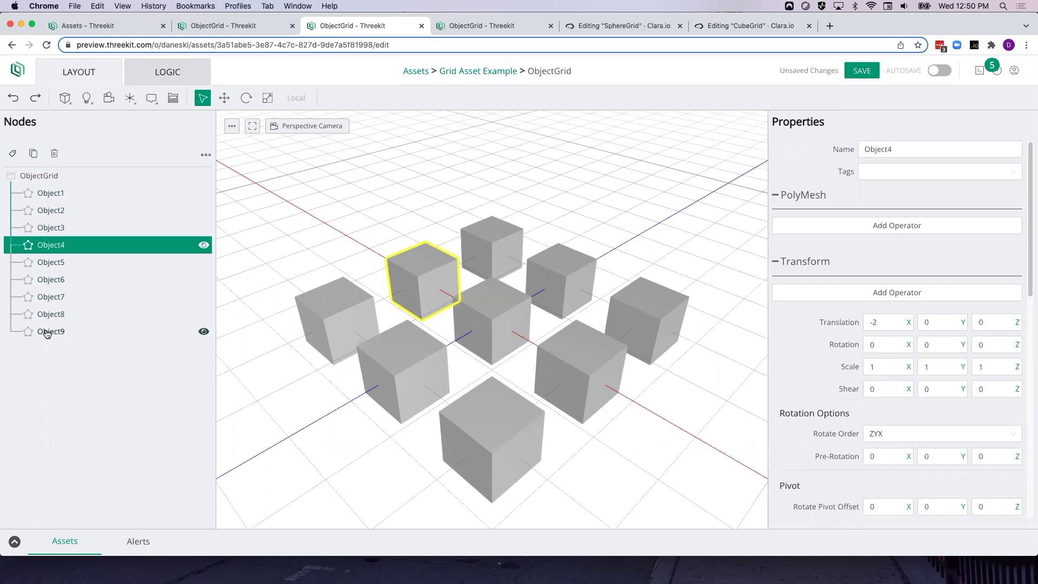
- Switch to the Clara.io SphereGrid editor showing spheres Object1–Object9
left_click(584, 27)
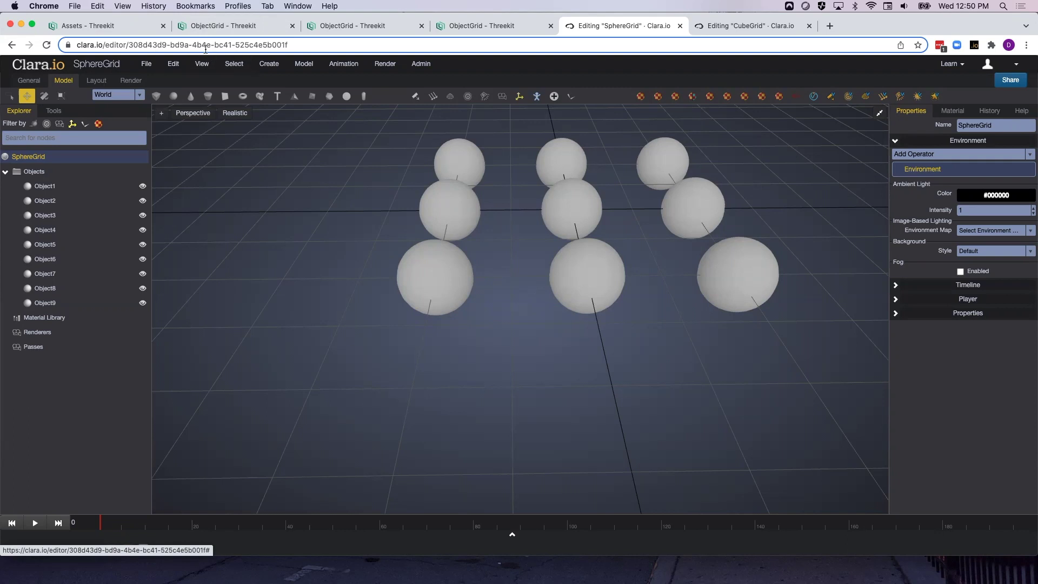
- Bring up the Import Examples folder and move the old ObjectGrid.fbx to the Trash
left_click(89, 25)
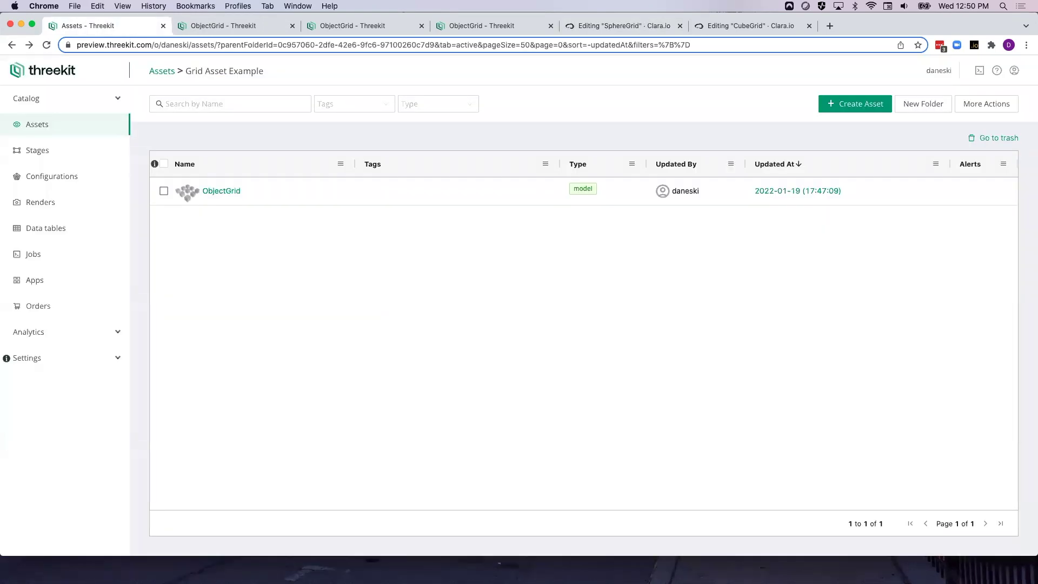
key("super+Tab")
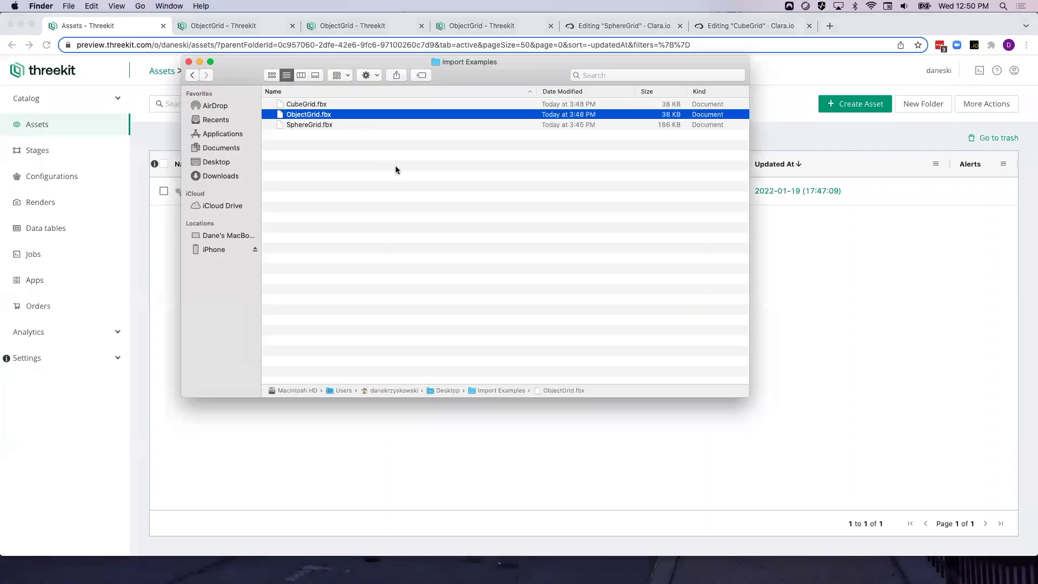
left_click_drag(474, 62, 554, 197)
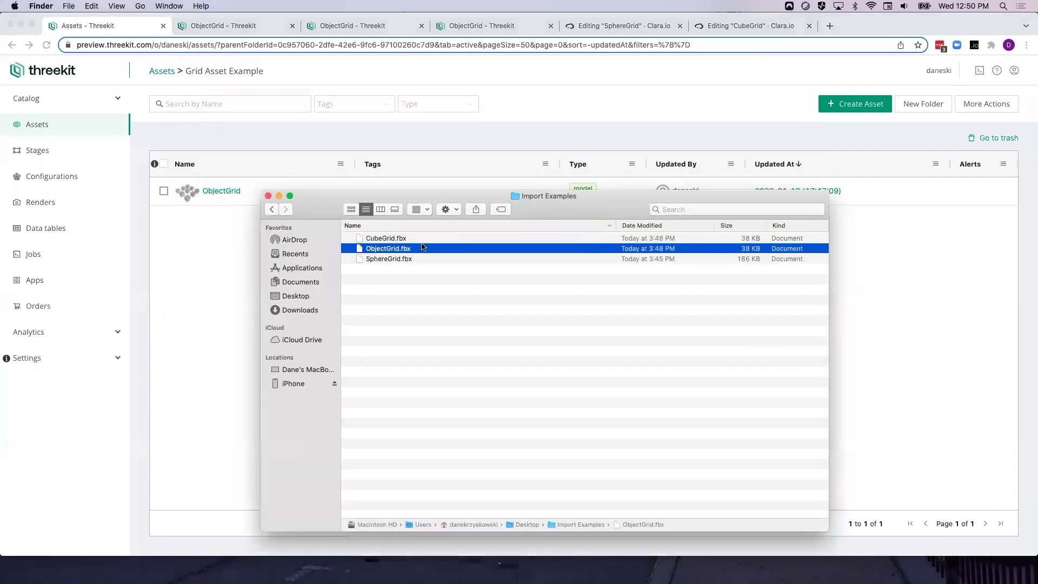
right_click(377, 251)
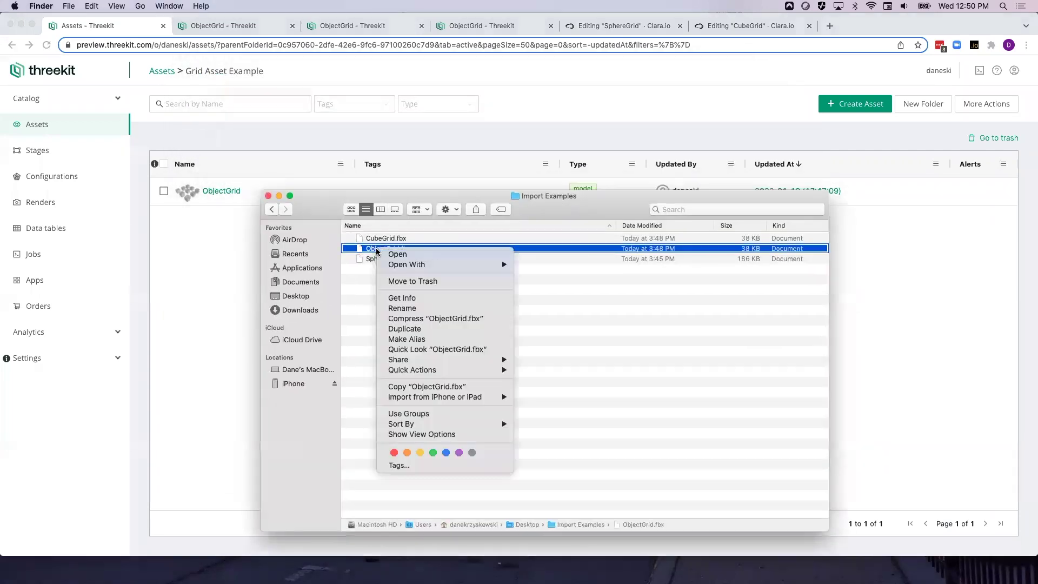
left_click(413, 281)
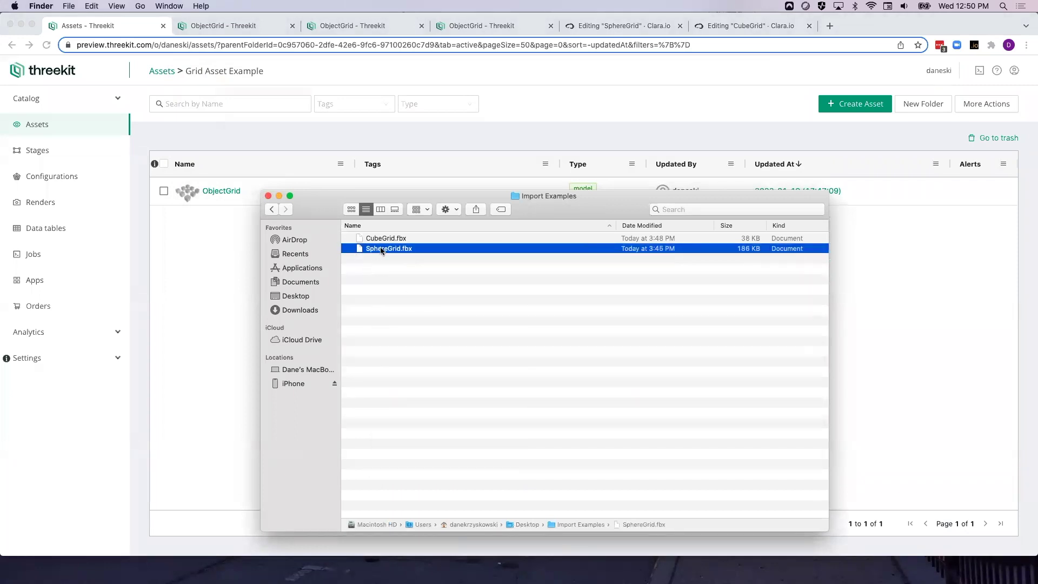
- Duplicate SphereGrid.fbx and rename the copy to ObjectGrid.fbx
right_click(381, 250)
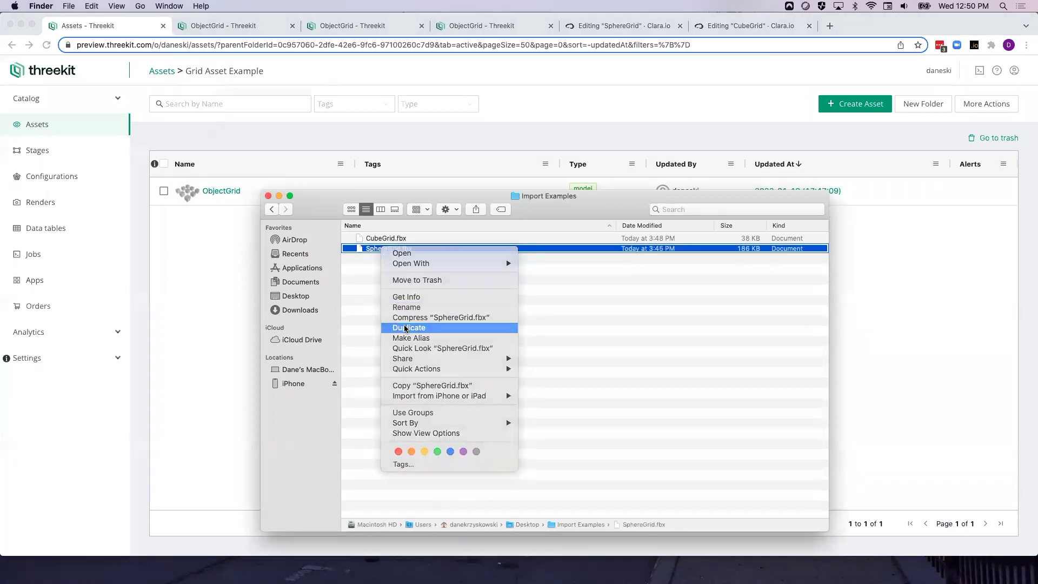
left_click(406, 327)
left_click(386, 259)
right_click(385, 257)
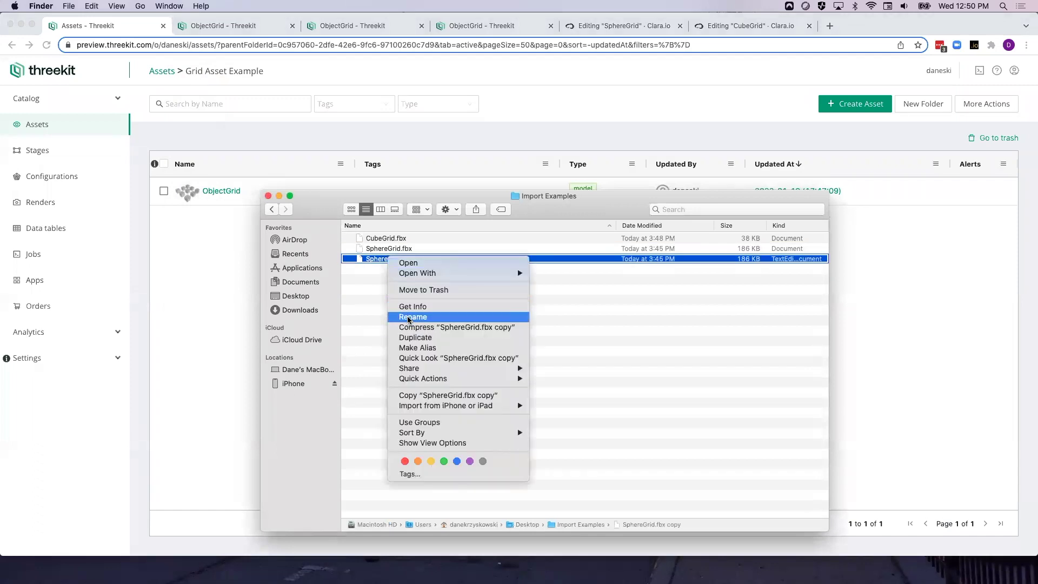
left_click(406, 320)
type("Ob")
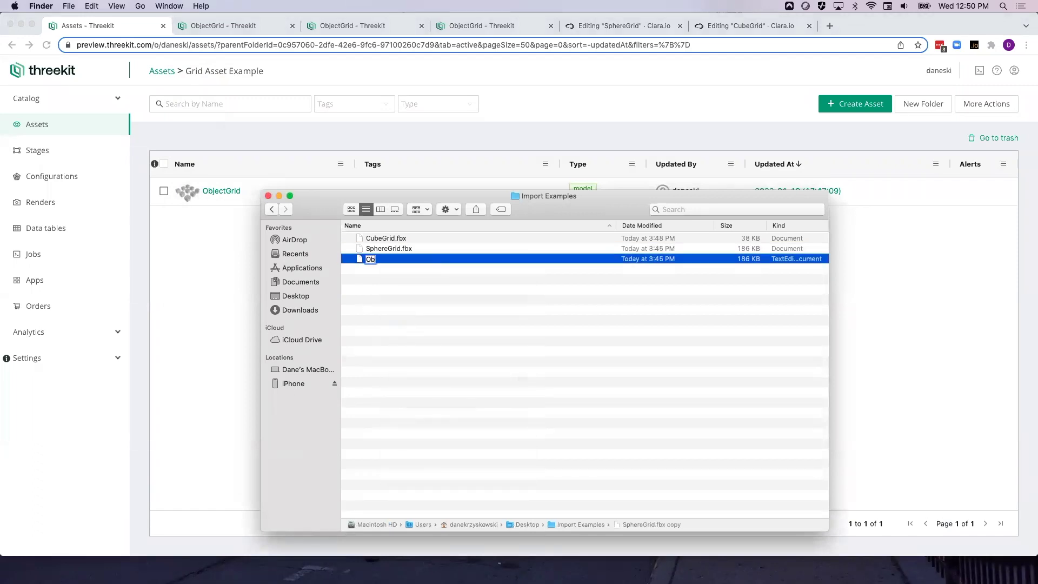
type("jectGrid.fbx")
key("Return")
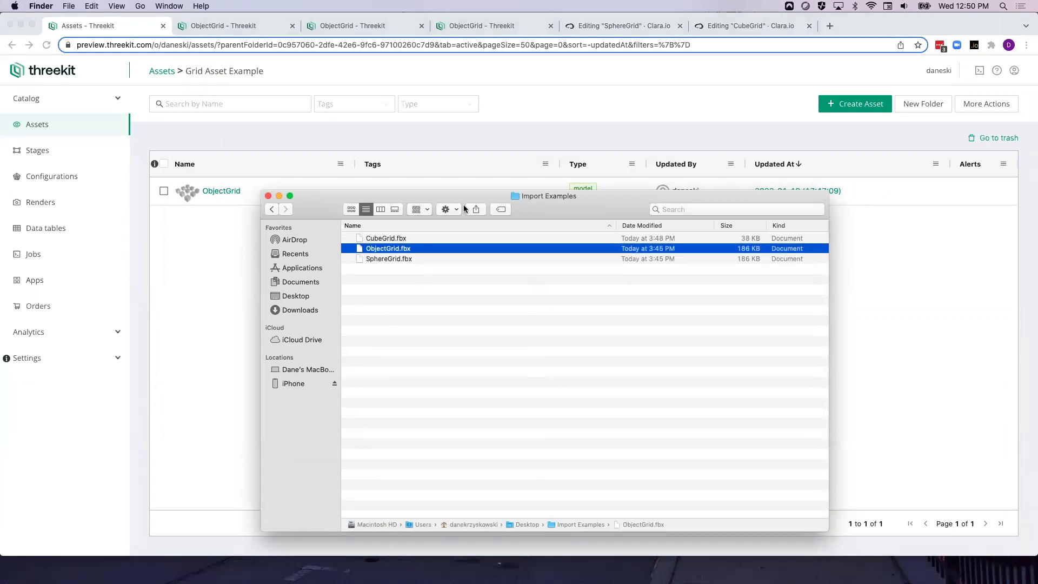
- Drag the new ObjectGrid.fbx from Finder into Threekit's Grid Asset Example folder to import it
left_click_drag(462, 205, 474, 242)
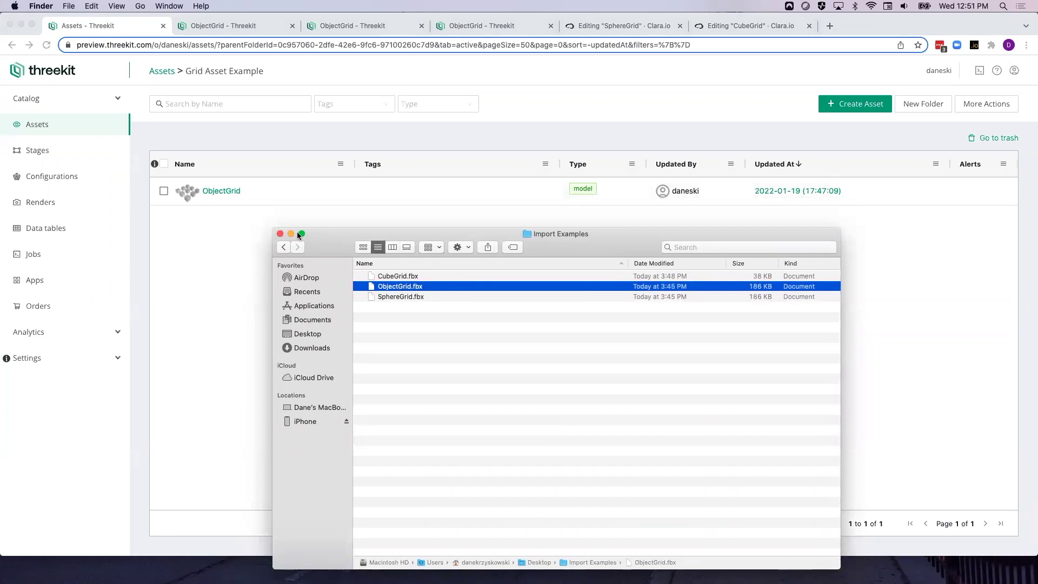
left_click_drag(384, 286, 200, 209)
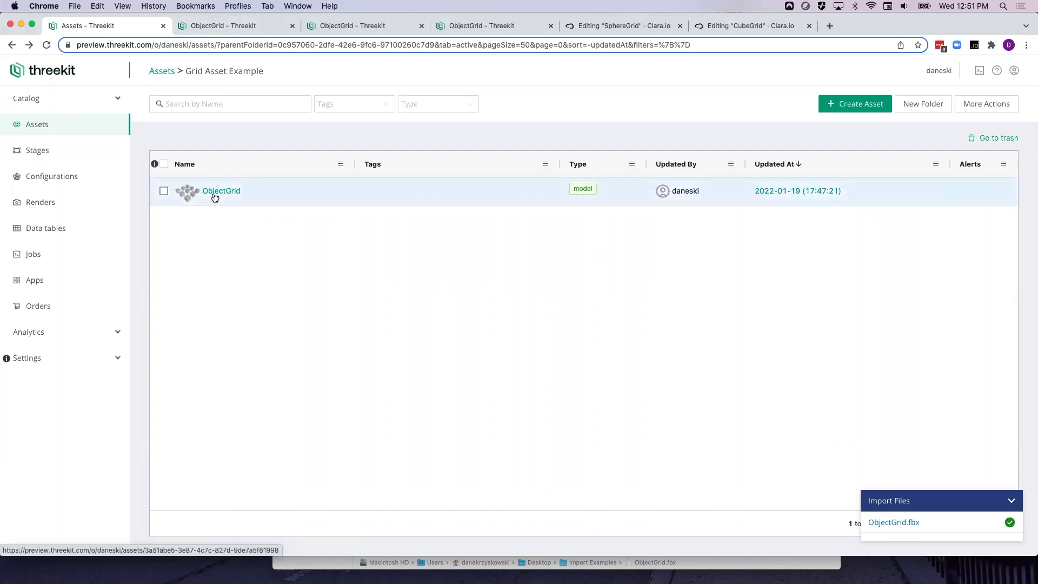
- Reload the ObjectGrid asset page and test Object1 Height up to 2, then back to 1
left_click(222, 27)
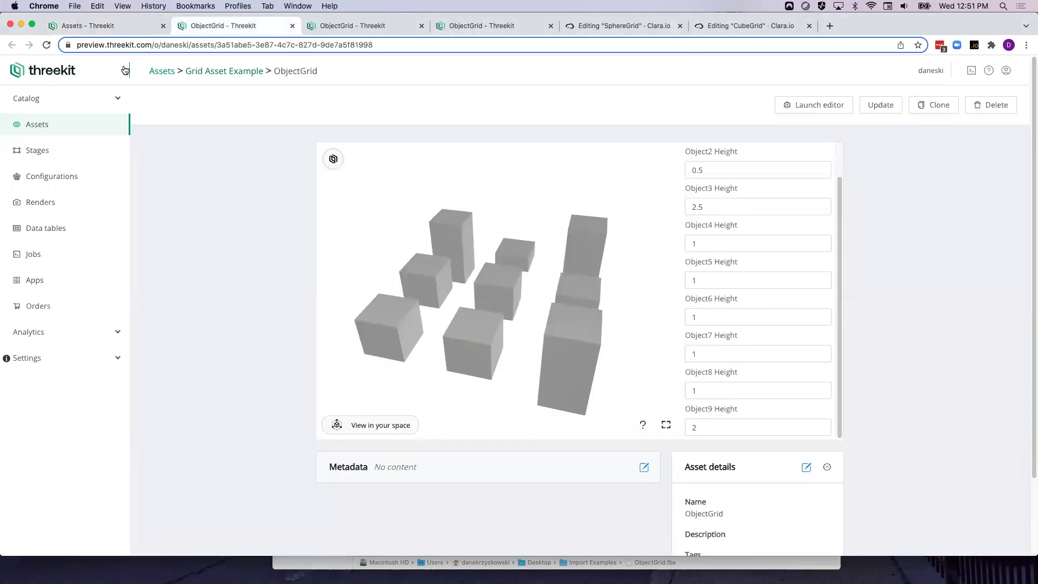
left_click(46, 44)
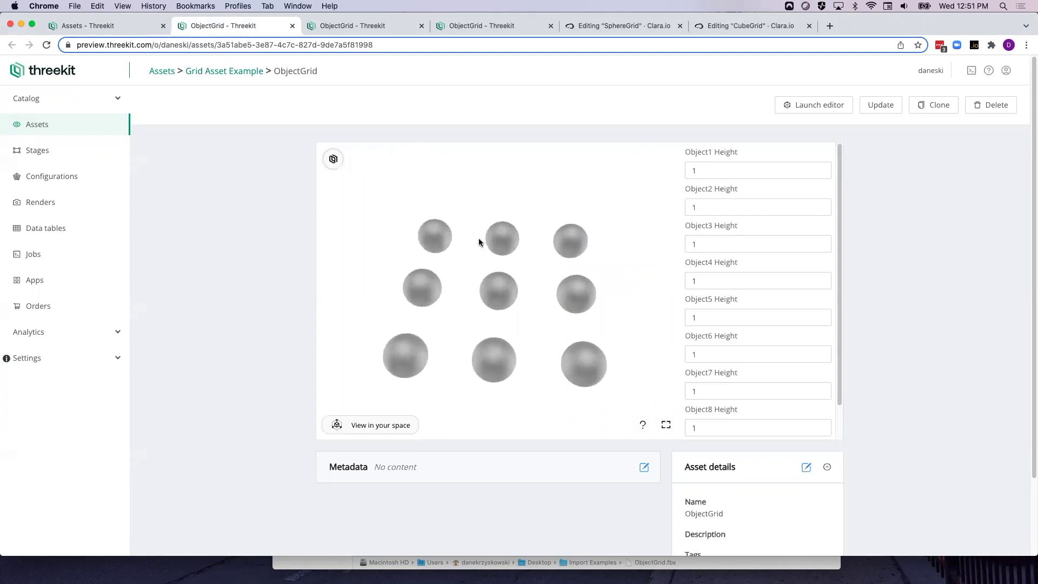
left_click(826, 168)
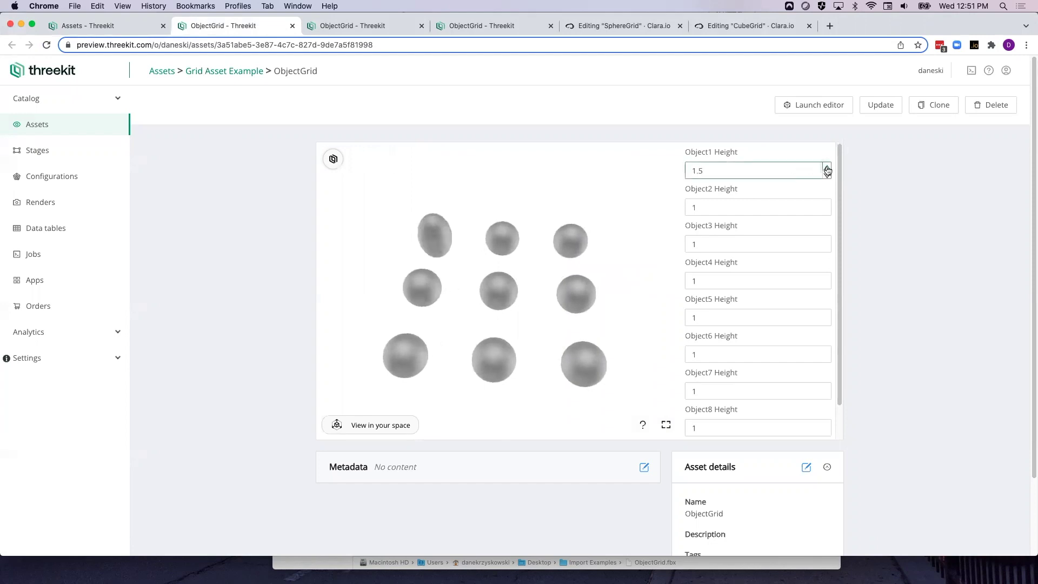
left_click(826, 168)
left_click(826, 175)
left_click(826, 174)
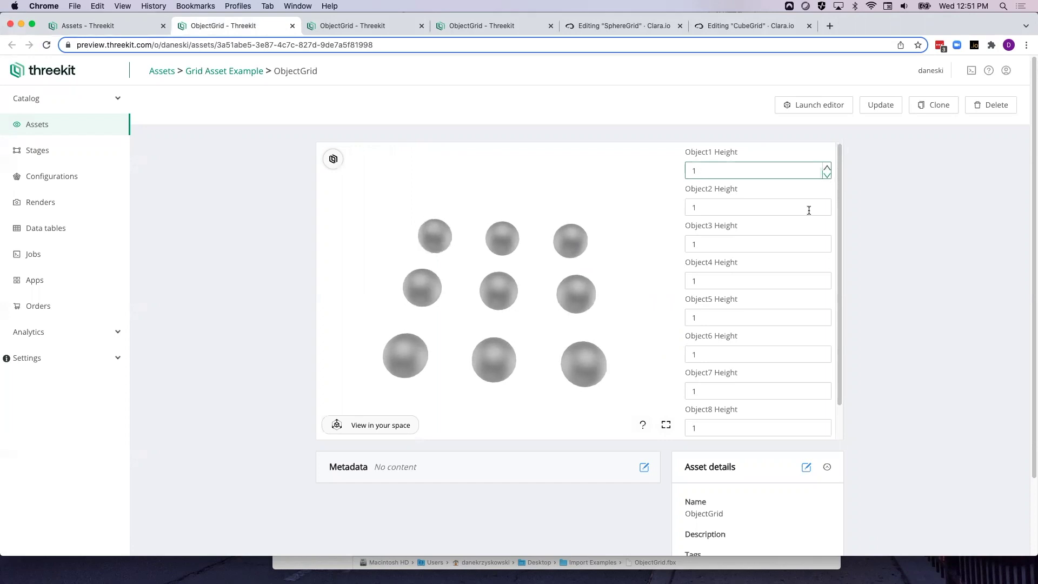
- Test Object2 Height up to 2.5 and raise Object5 Height, returning both to 1
left_click(826, 204)
left_click(826, 204)
left_click(827, 204)
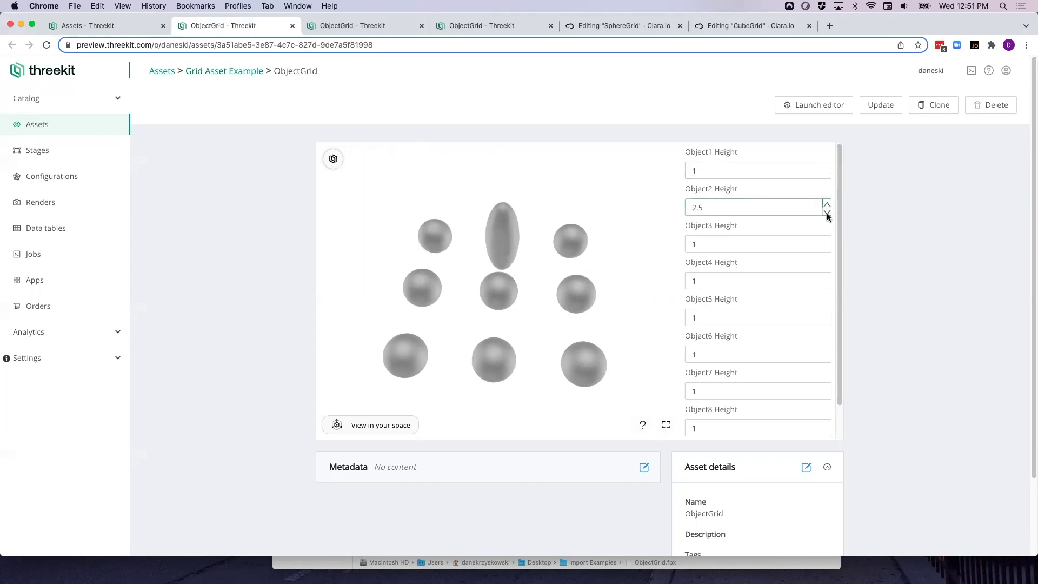
left_click(827, 213)
left_click(827, 213)
left_click(826, 213)
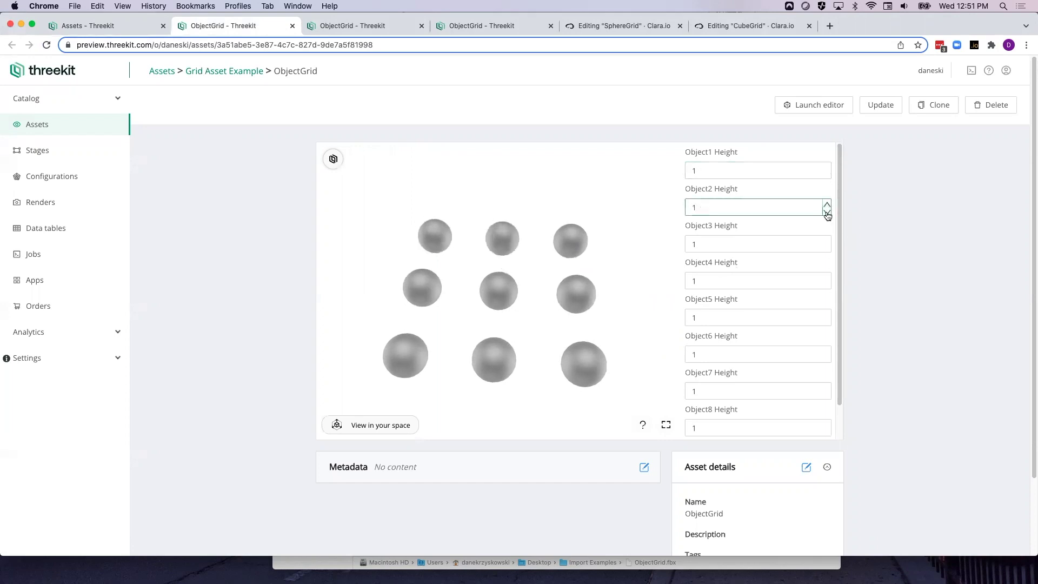
left_click(826, 323)
left_click(827, 319)
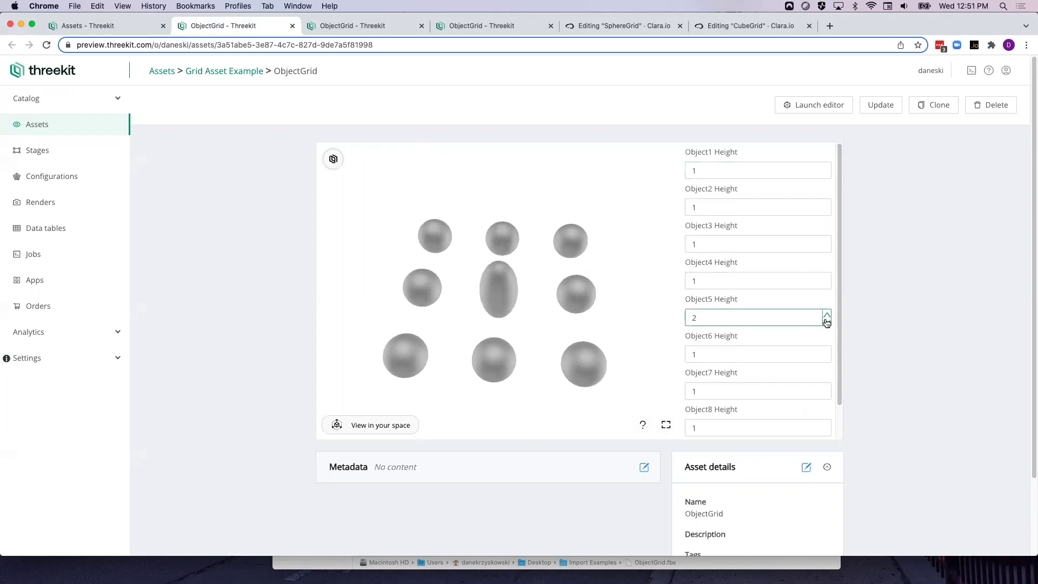
left_click(351, 26)
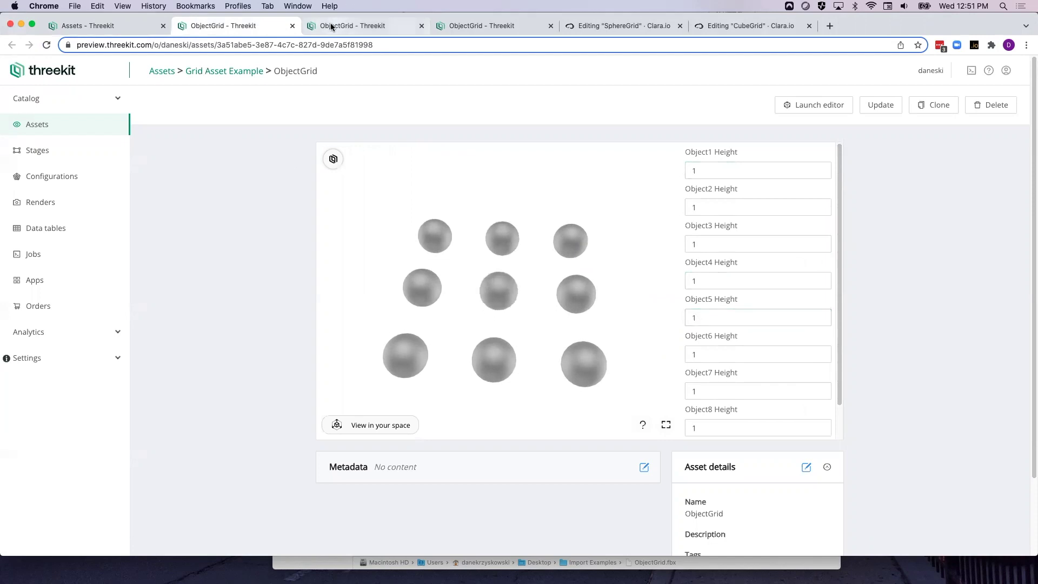
- Reload the Layout editor and then the Logic editor, confirming each Reload prompt
left_click(47, 45)
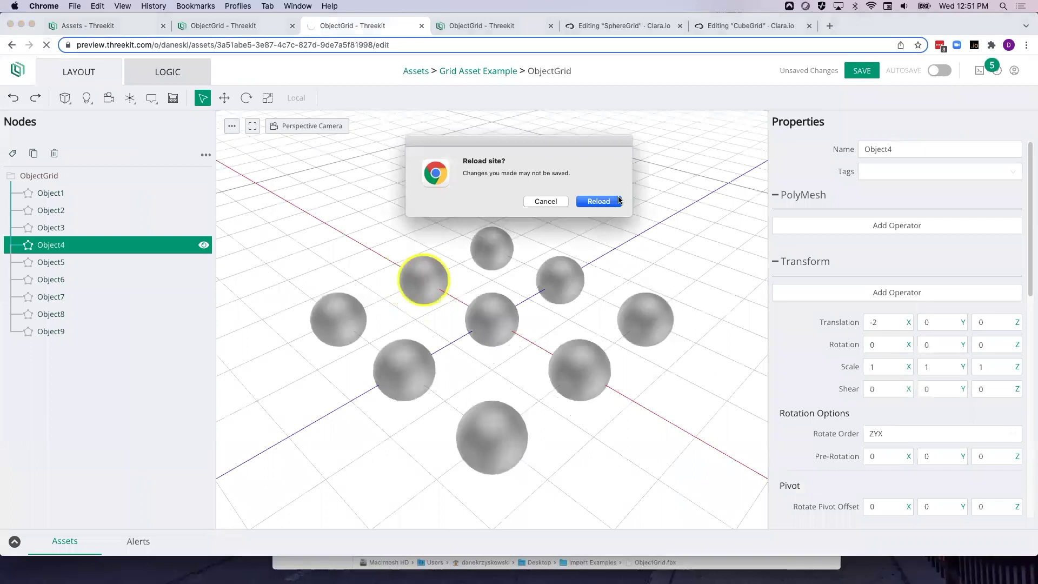
left_click(546, 202)
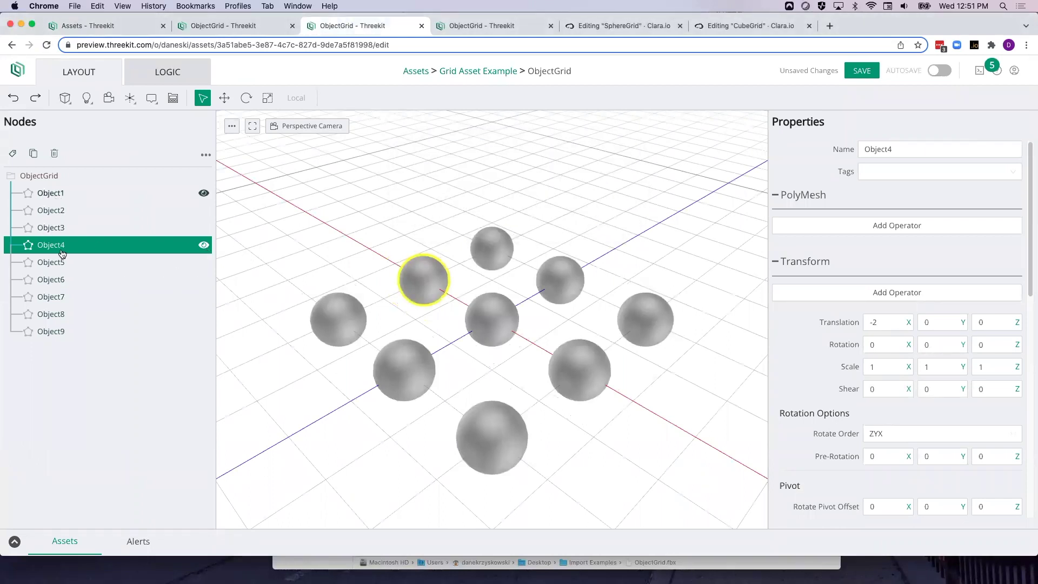
left_click(476, 26)
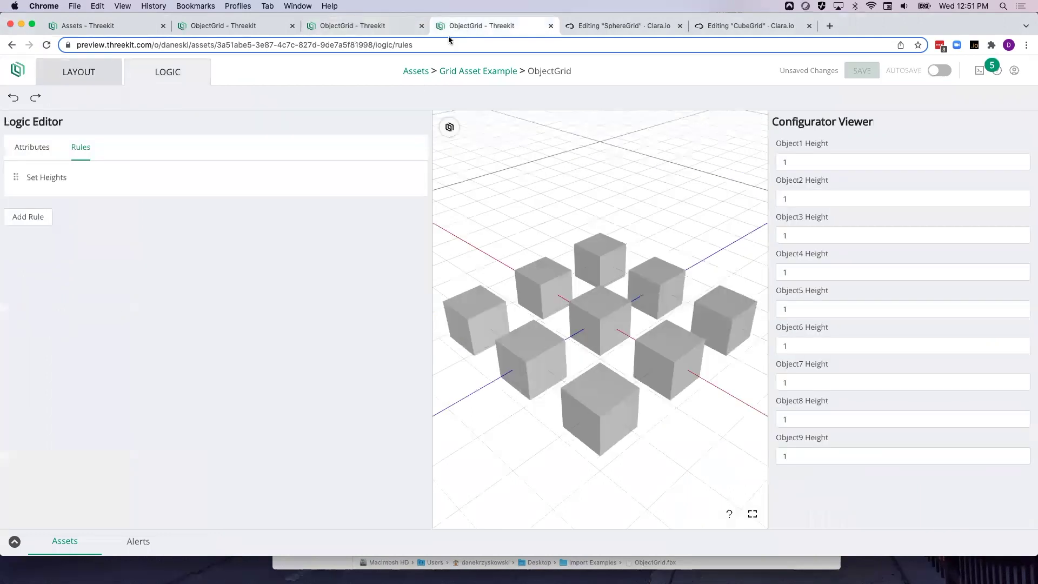
left_click(46, 47)
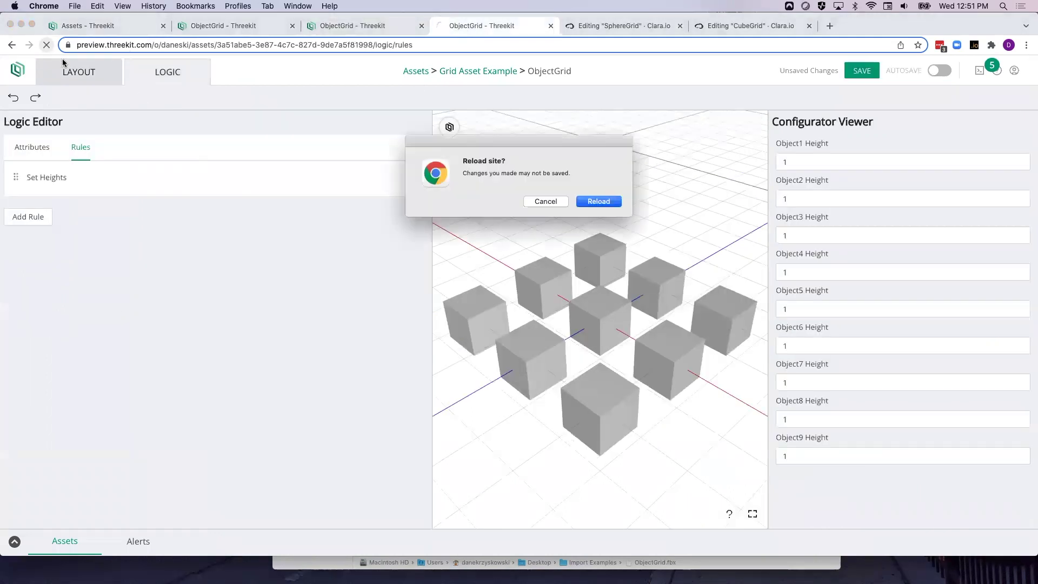
left_click(595, 202)
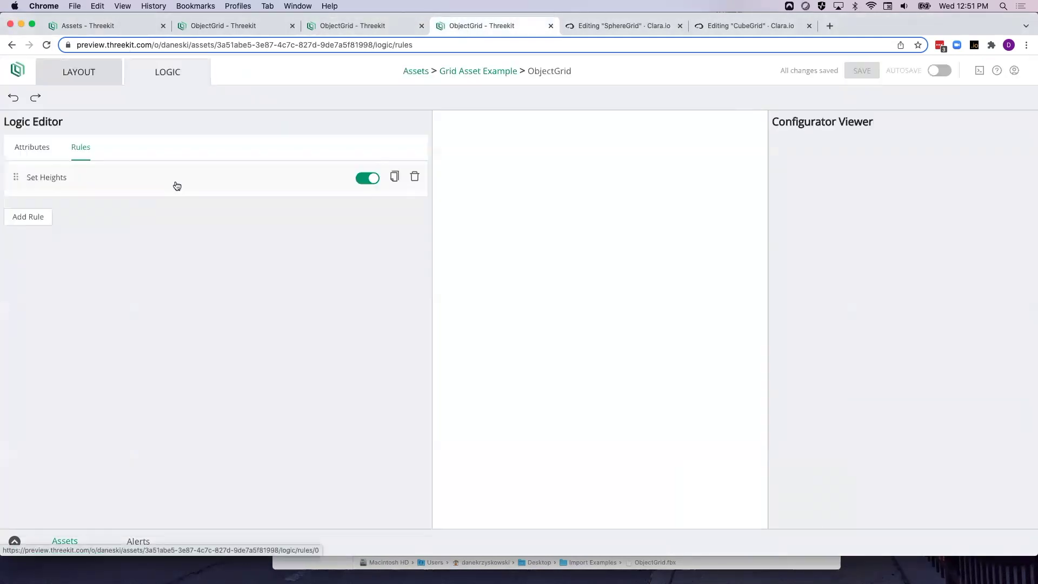
- Review the Set Heights rule's Object1–Object9 Height actions, briefly checking the Layout editor's spheres
left_click(96, 181)
scroll(160, 352, "down", 3)
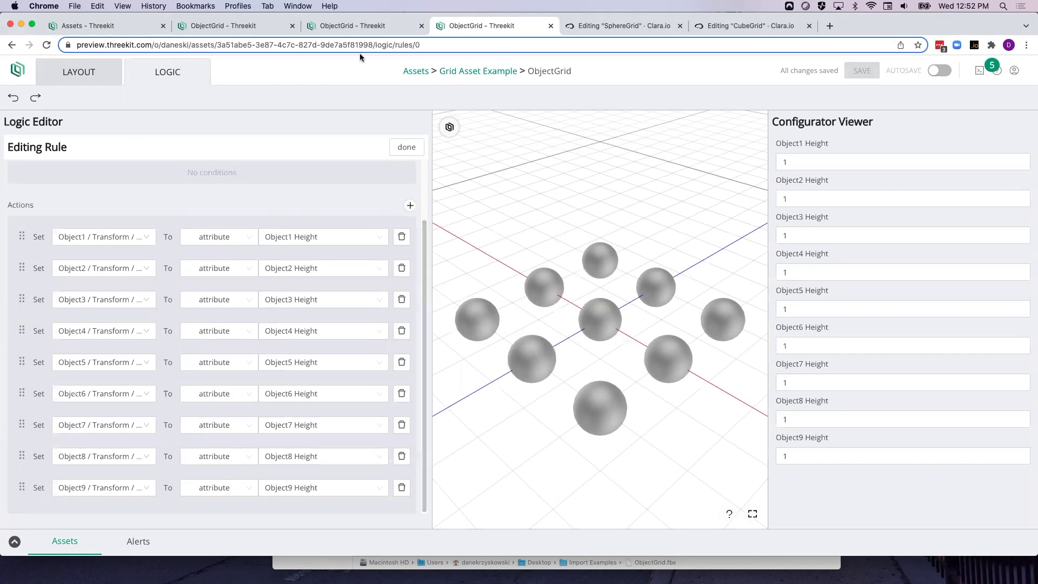
left_click(335, 25)
mouse_move(242, 26)
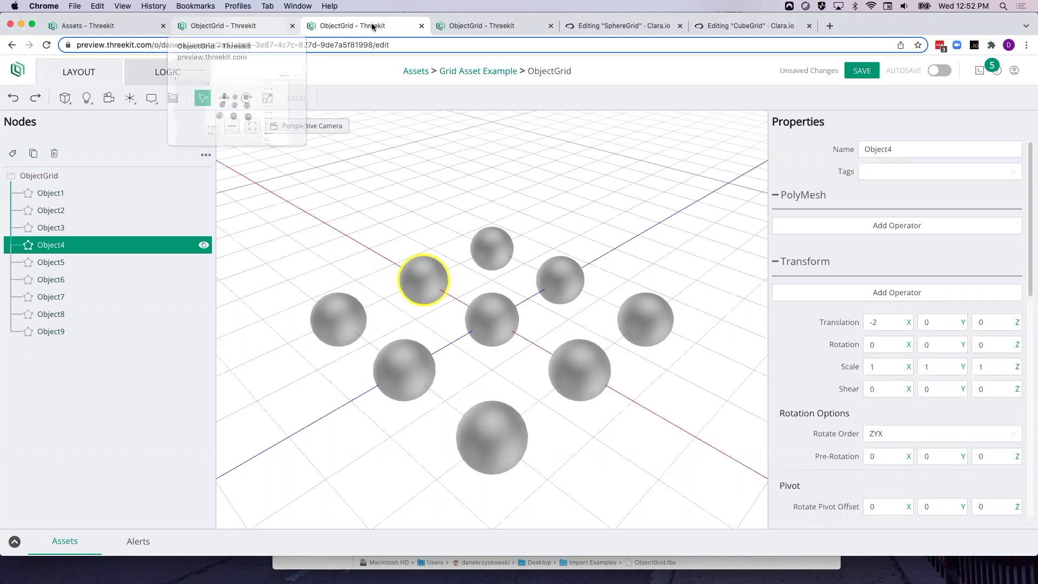
left_click(470, 27)
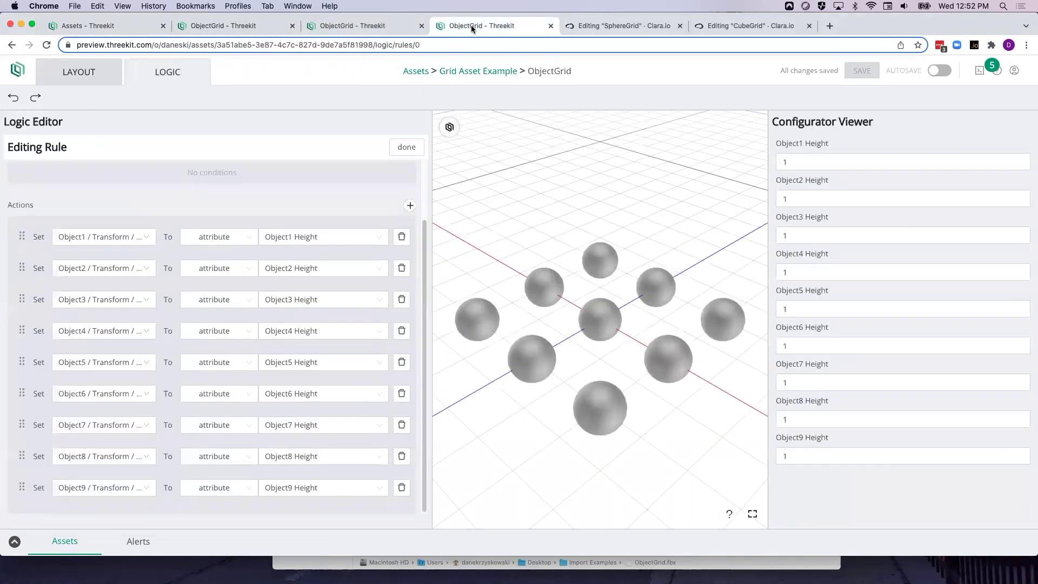